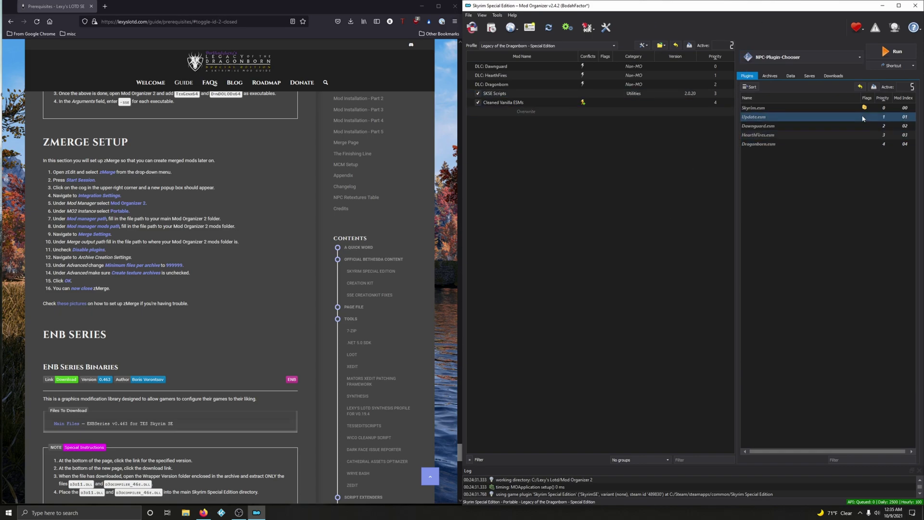
# Pick zEdit from Mod Organizer 2's executable list and run it.
pyautogui.click(829, 58)
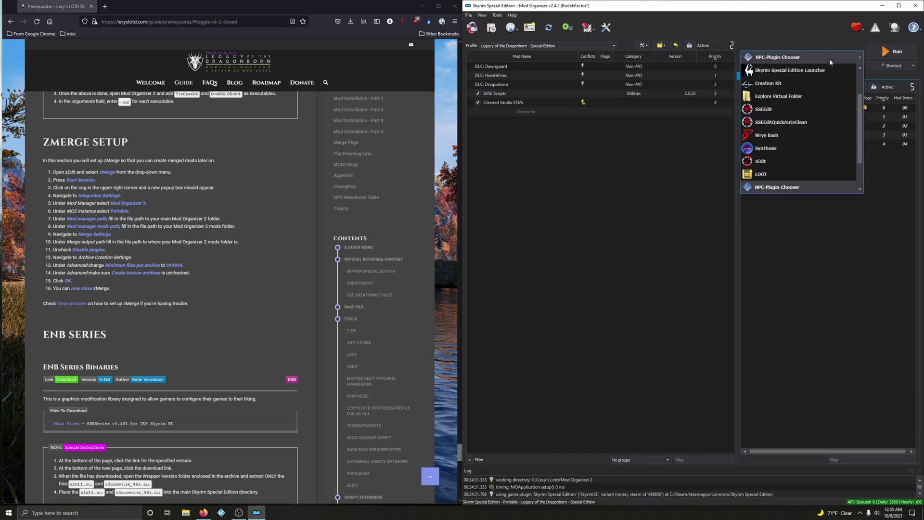
pyautogui.click(786, 159)
pyautogui.click(891, 52)
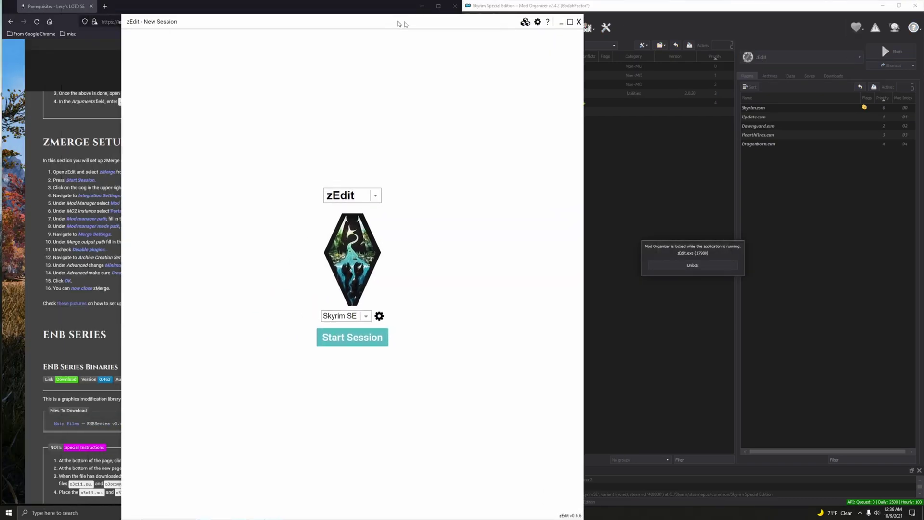
# Snap zEdit to the right half of the screen and start a Skyrim SE zMerge session.
pyautogui.moveTo(399, 23); pyautogui.dragTo(921, 19)
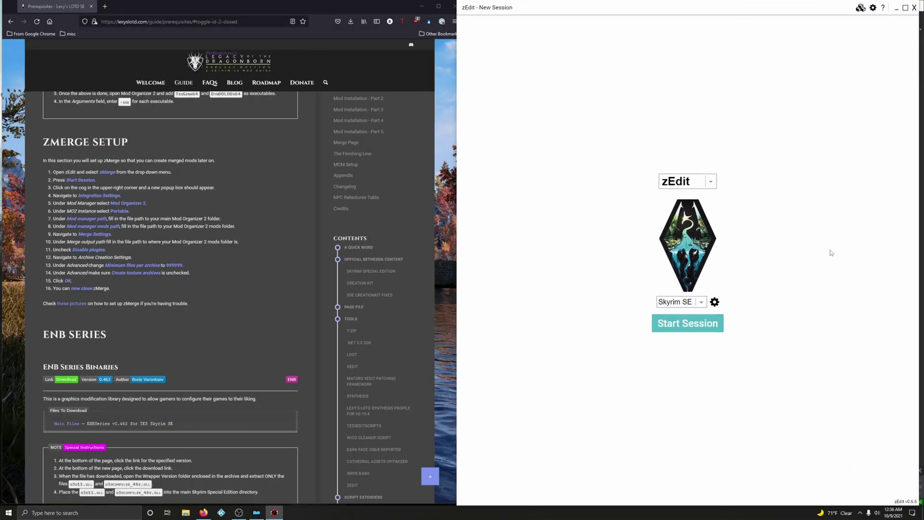
pyautogui.click(706, 183)
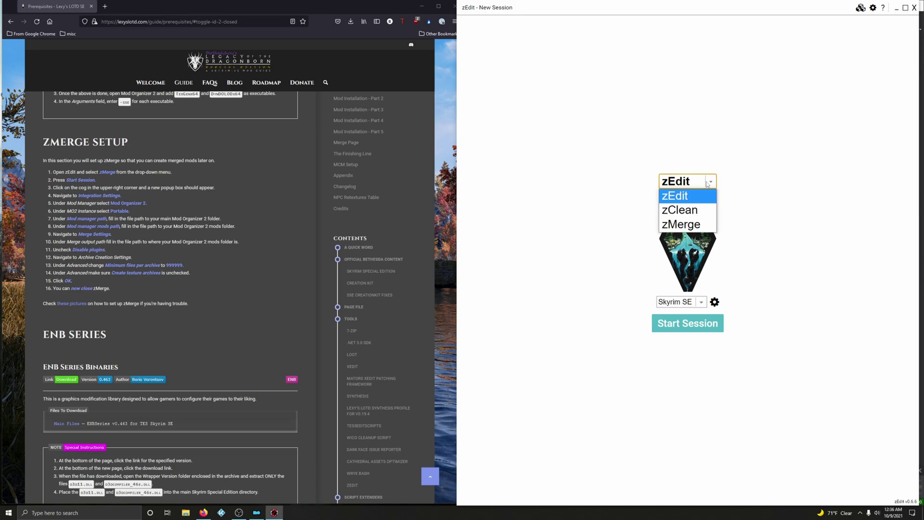
pyautogui.click(690, 225)
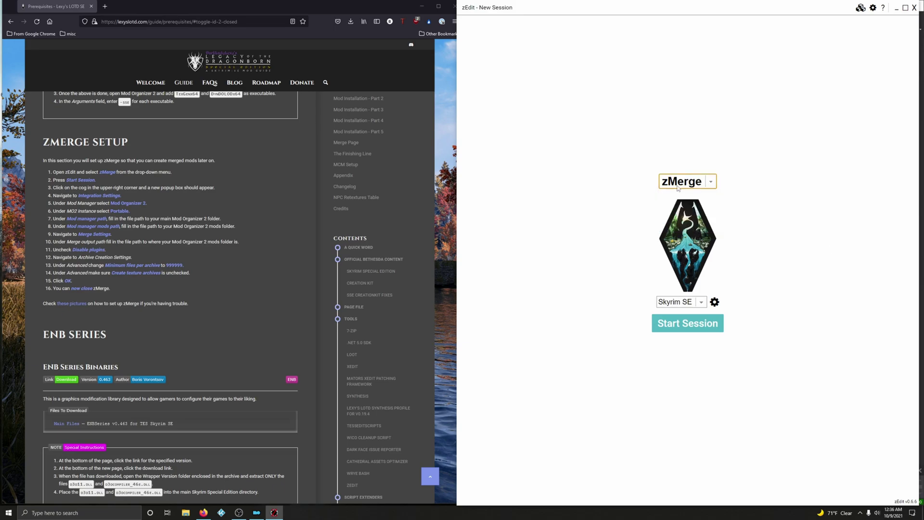
pyautogui.click(692, 326)
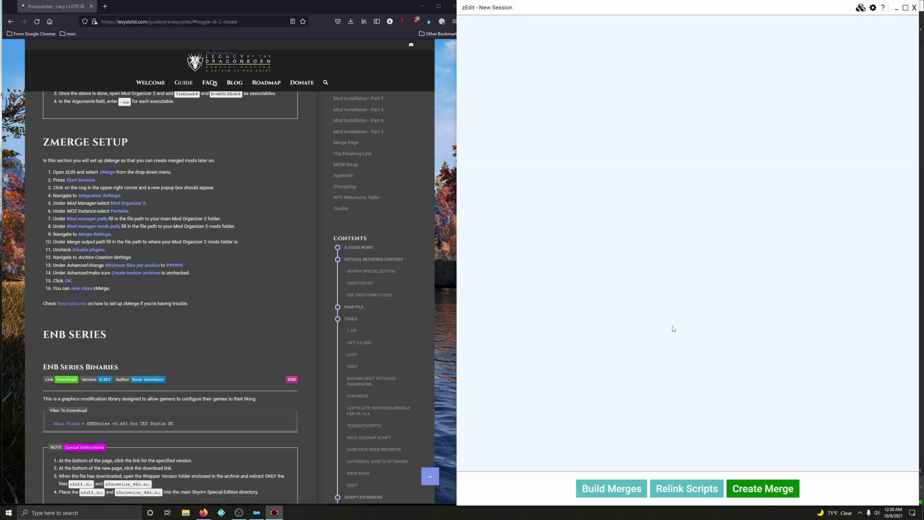
# Set zEdit's Integration Settings mod manager to Mod Organizer 2 with a Portable instance.
pyautogui.click(872, 9)
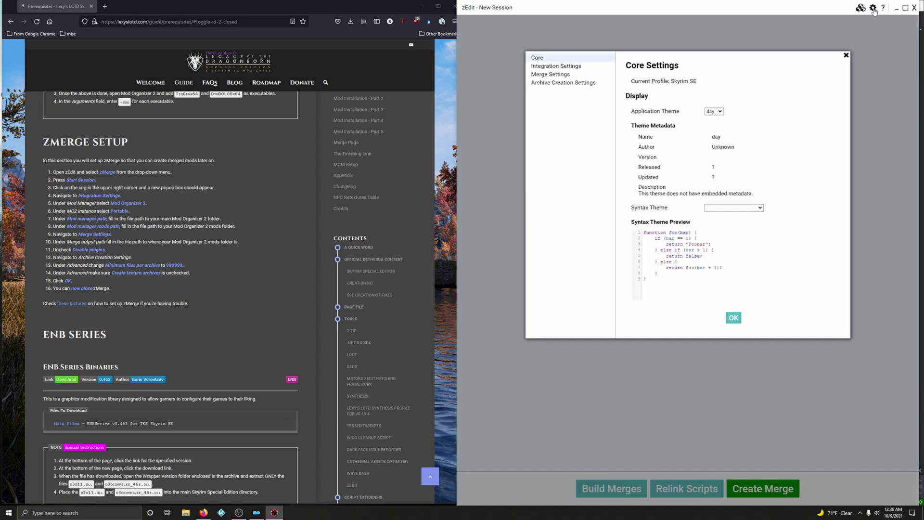
pyautogui.click(572, 68)
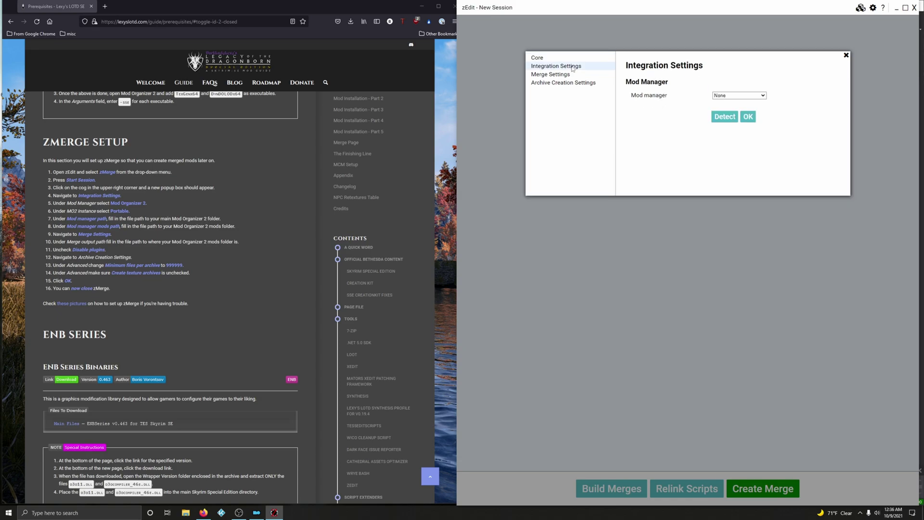
pyautogui.click(726, 97)
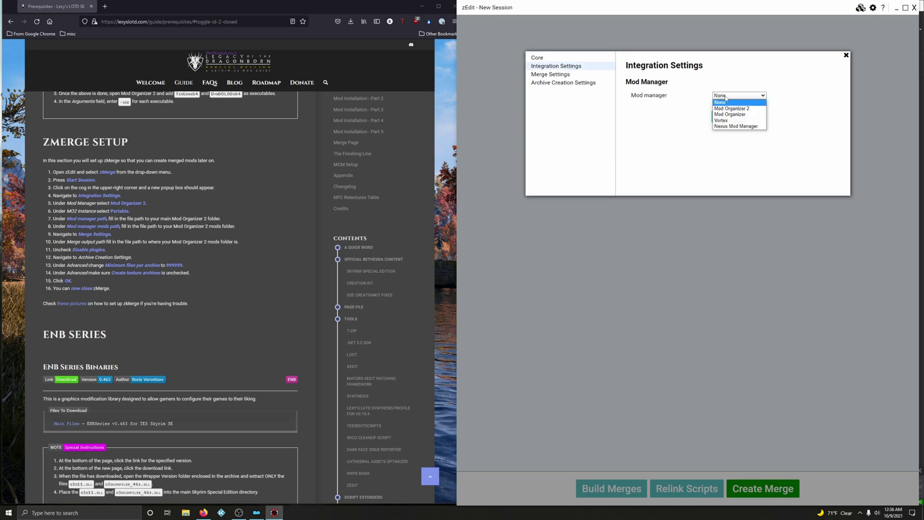
pyautogui.click(727, 110)
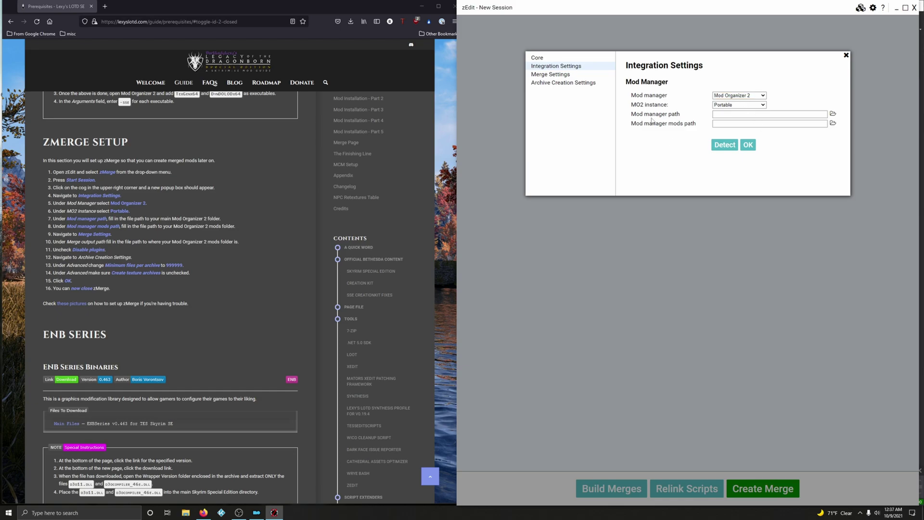
pyautogui.click(793, 185)
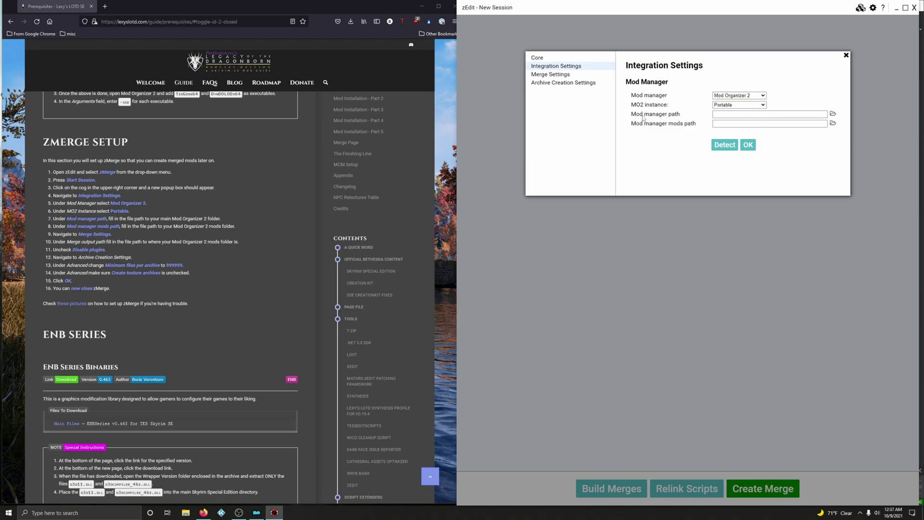
# Minimize zEdit and Mod Organizer, then open C:\Lexy's Lotd\Mod Organizer 2 in File Explorer.
pyautogui.click(897, 9)
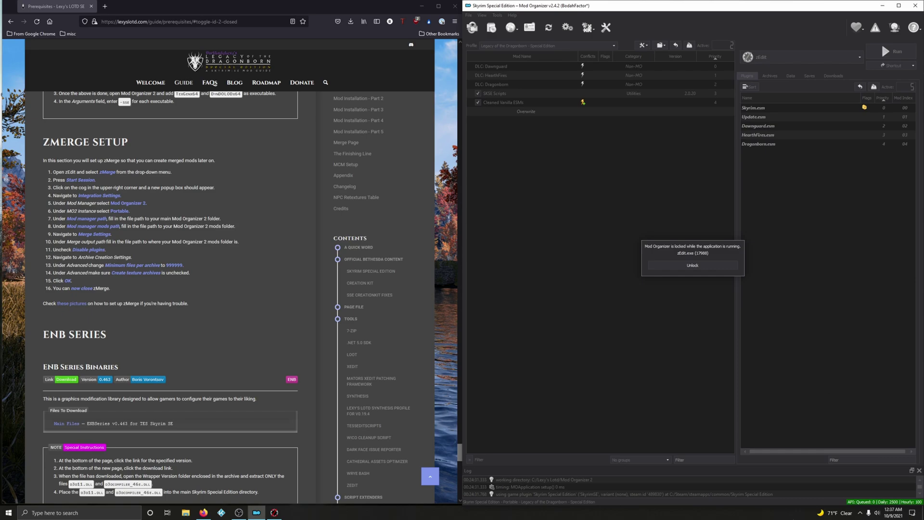
pyautogui.click(882, 6)
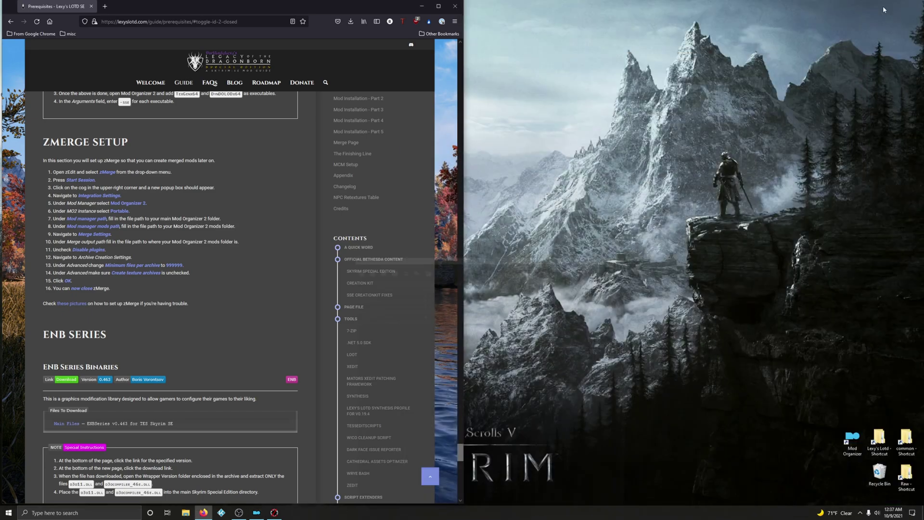
pyautogui.doubleClick(876, 442)
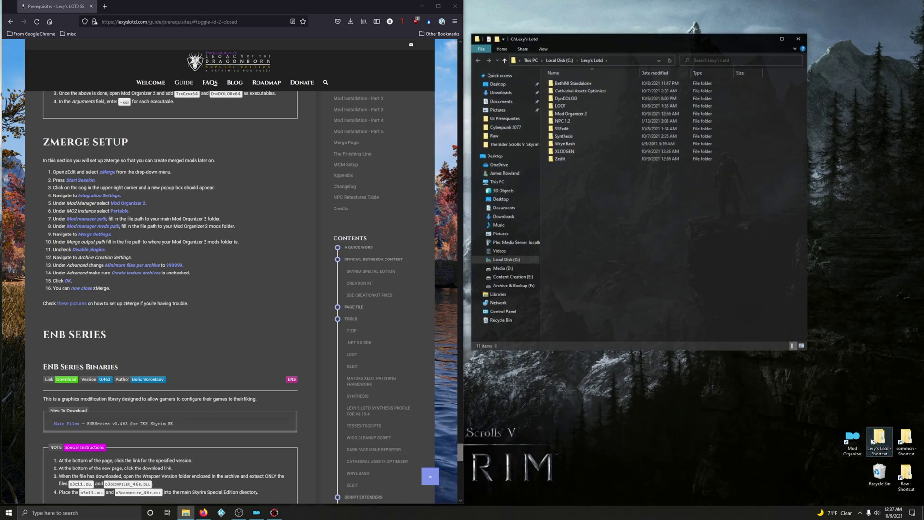
pyautogui.doubleClick(578, 114)
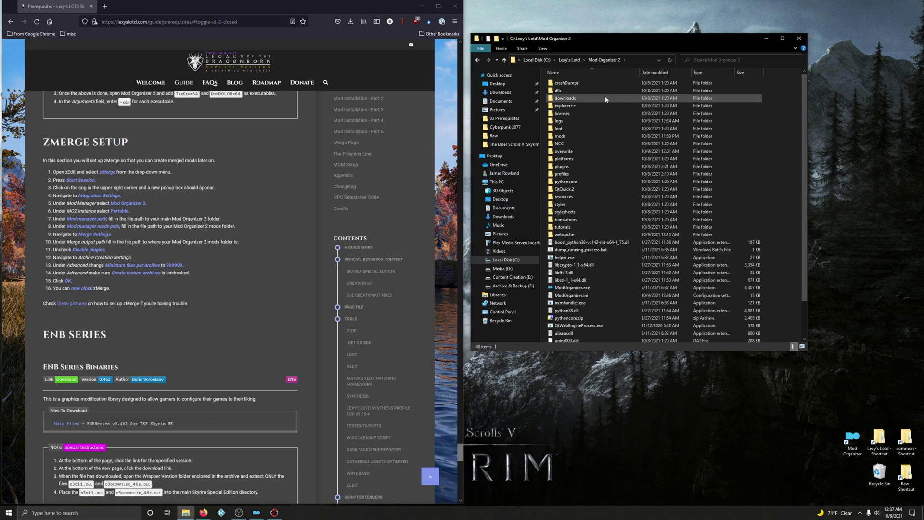
# Copy the Mod Organizer 2 folder path and return to zEdit's Mod manager path field.
pyautogui.click(591, 59)
pyautogui.hotkey('ctrl', 'c')
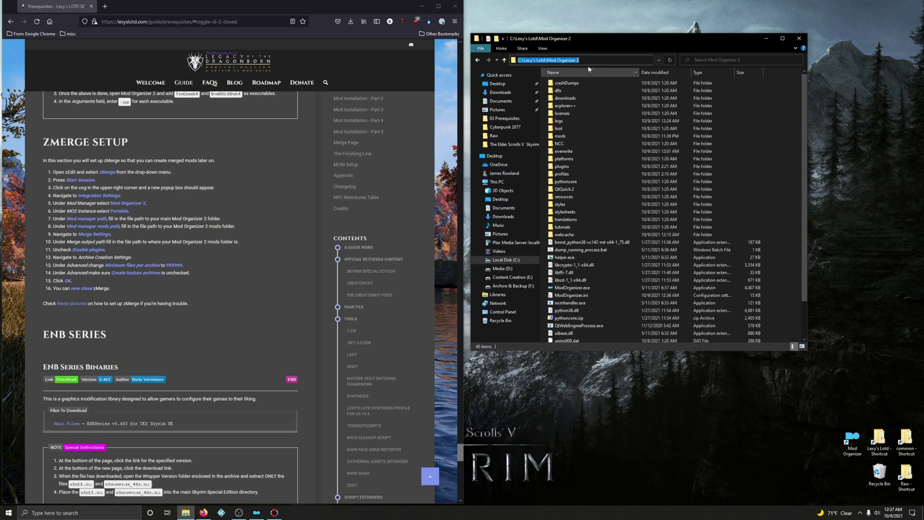
pyautogui.click(588, 71)
pyautogui.click(588, 71)
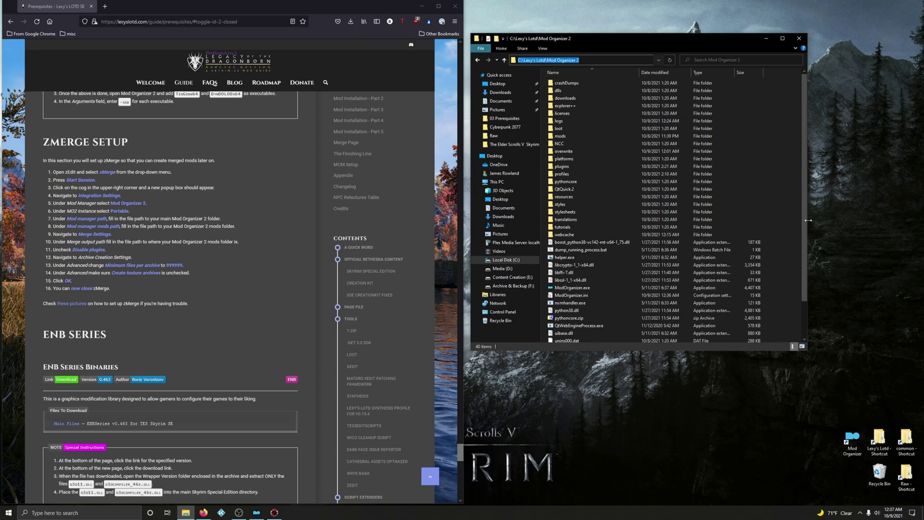
pyautogui.click(273, 512)
pyautogui.click(716, 113)
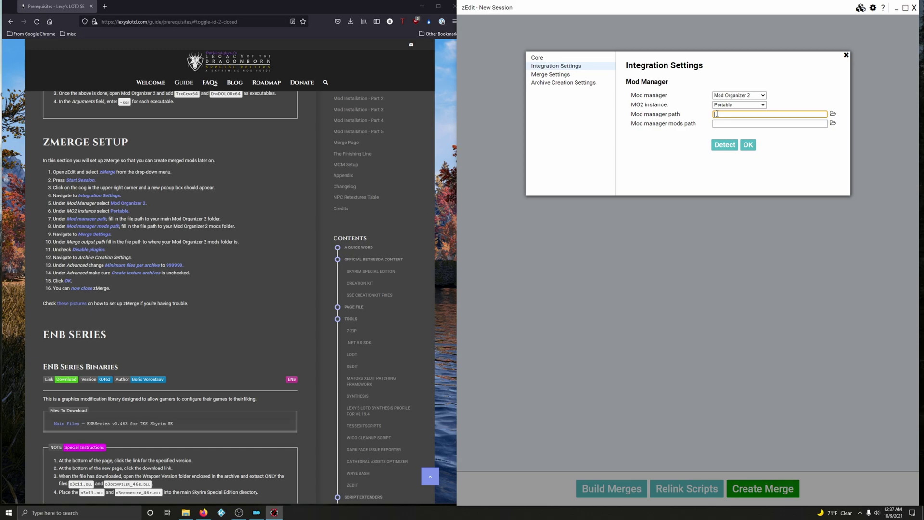
# Paste C:\Lexy's Lotd\Mod Organizer 2 into both the Mod manager path and mods path fields.
pyautogui.hotkey('ctrl', 'v')
pyautogui.press('Tab')
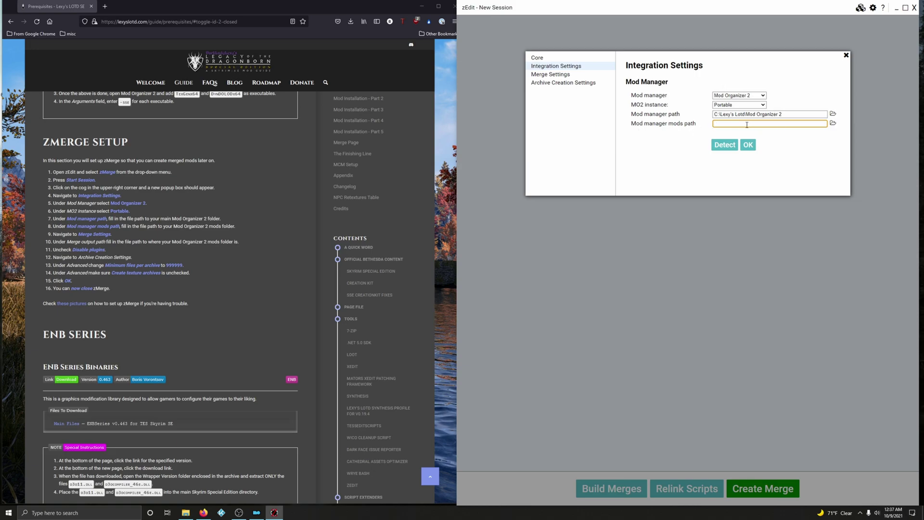
pyautogui.hotkey('ctrl', 'v')
# Copy the C:\Lexy's Lotd\Mod Organizer 2\mods folder path from File Explorer, then minimize Explorer.
pyautogui.click(185, 512)
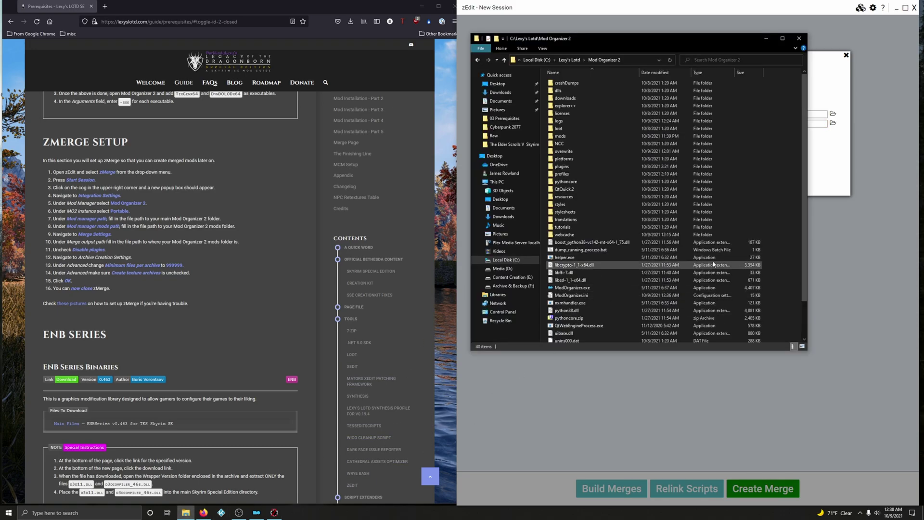
pyautogui.doubleClick(569, 137)
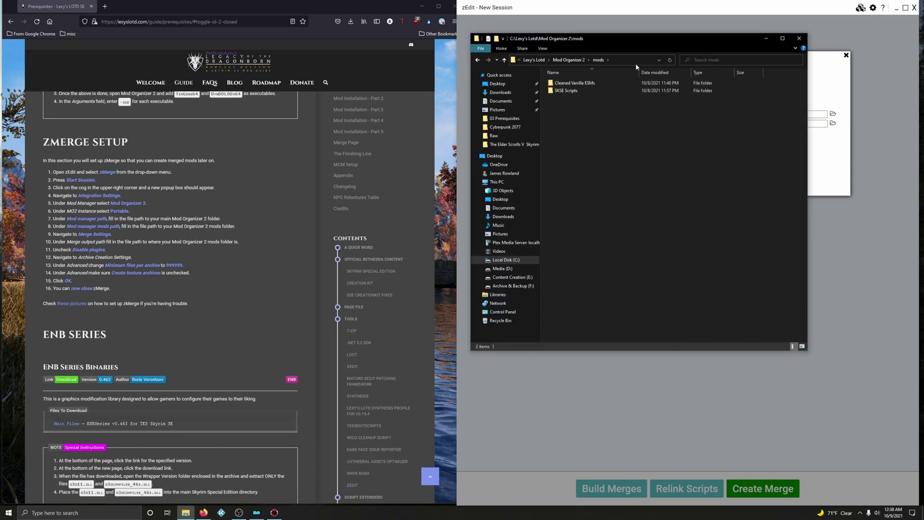
pyautogui.click(635, 63)
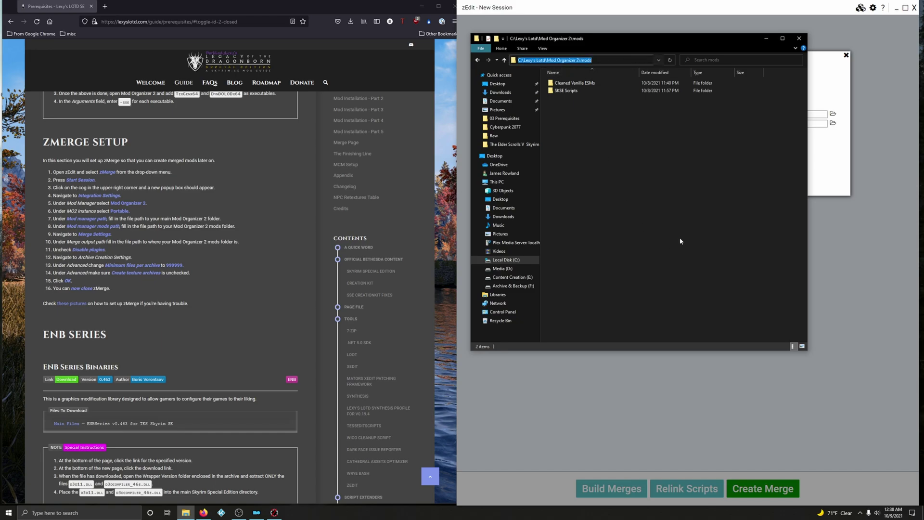
pyautogui.hotkey('alt', 'Up')
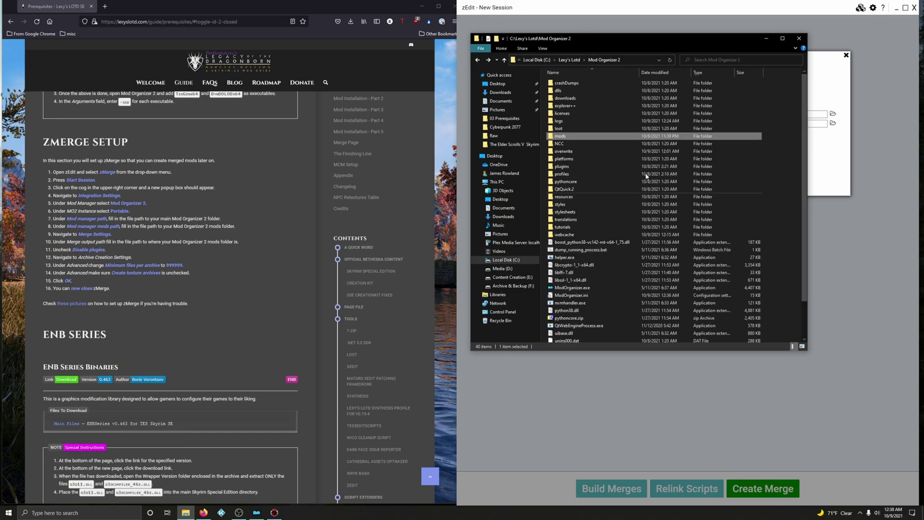
pyautogui.doubleClick(560, 136)
pyautogui.click(589, 60)
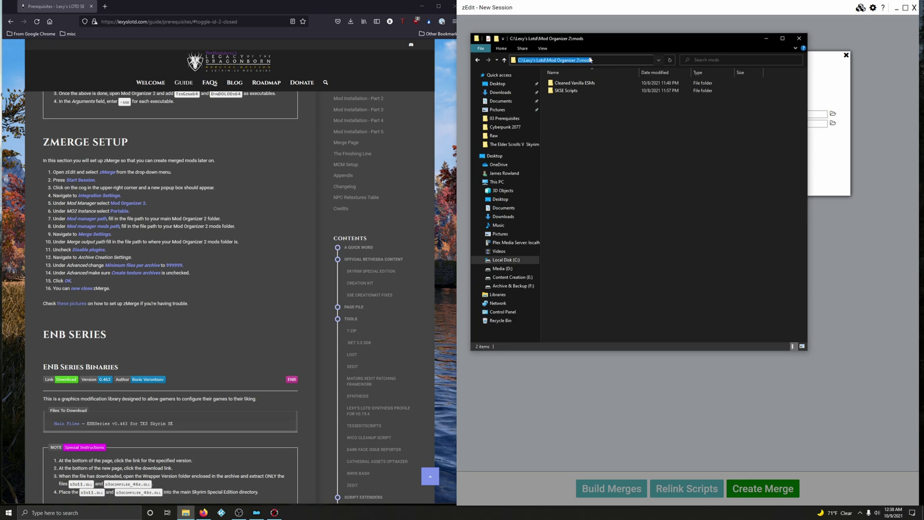
pyautogui.rightClick(590, 60)
pyautogui.click(594, 91)
pyautogui.click(766, 38)
# Replace the Mod manager mods path with the copied mods folder path.
pyautogui.tripleClick(801, 124)
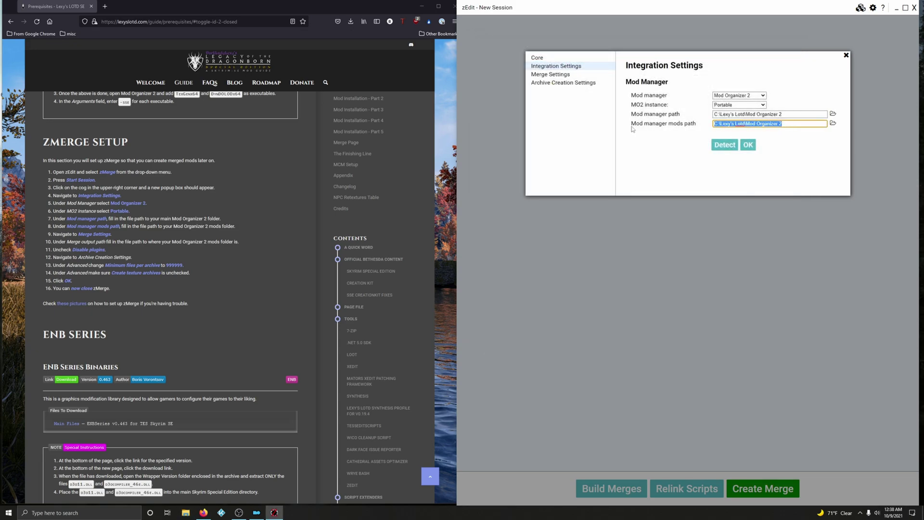
pyautogui.hotkey('ctrl', 'v')
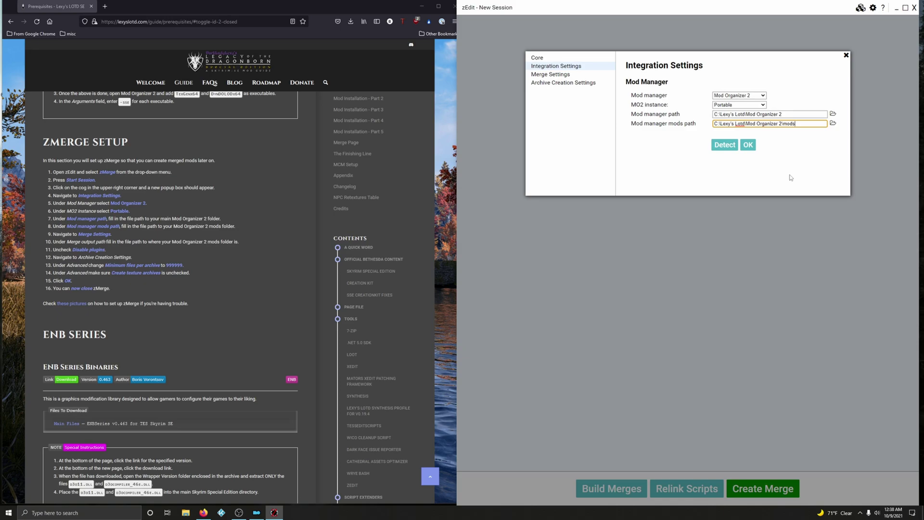
pyautogui.click(558, 77)
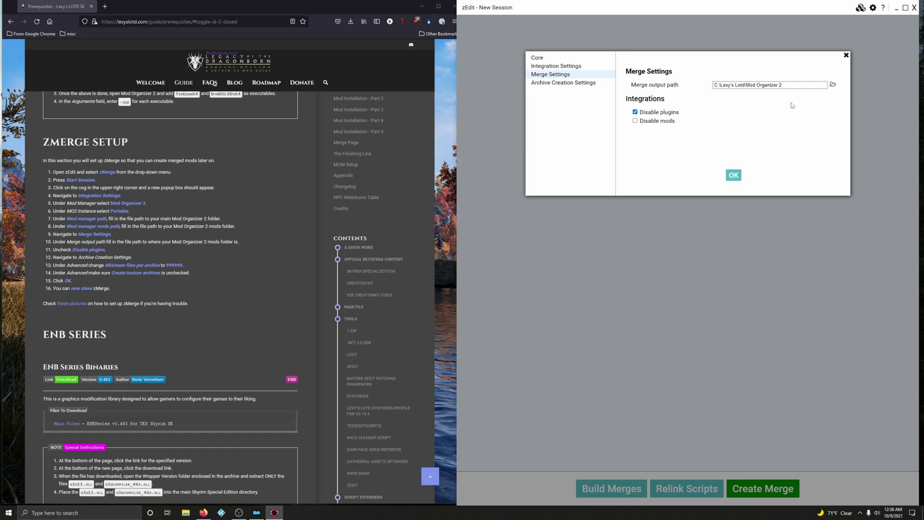
# Set Merge output path to C:\Lexy's Lotd\Mod Organizer 2\mods and uncheck Disable plugins.
pyautogui.click(833, 85)
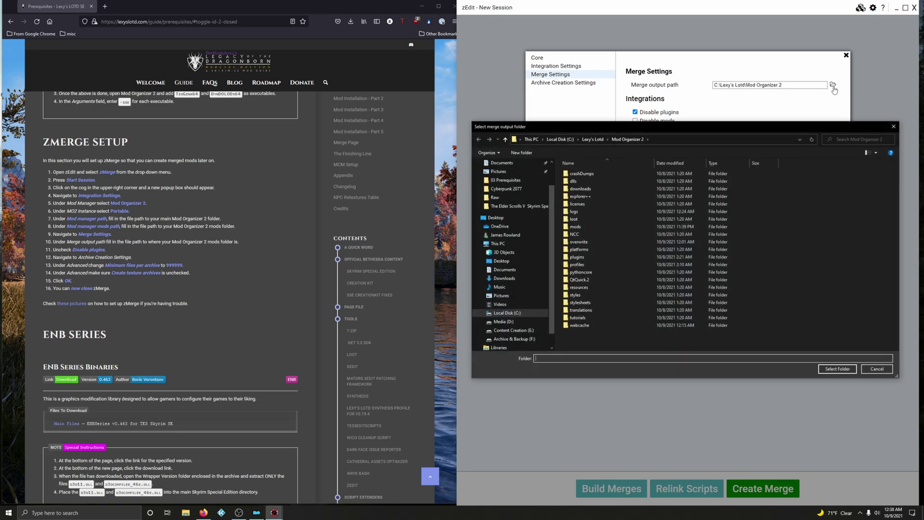
pyautogui.click(875, 368)
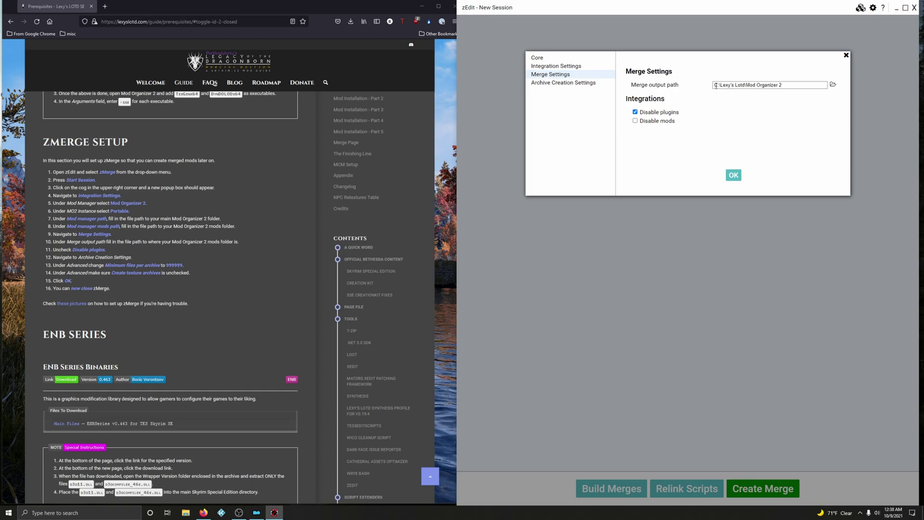
pyautogui.click(832, 87)
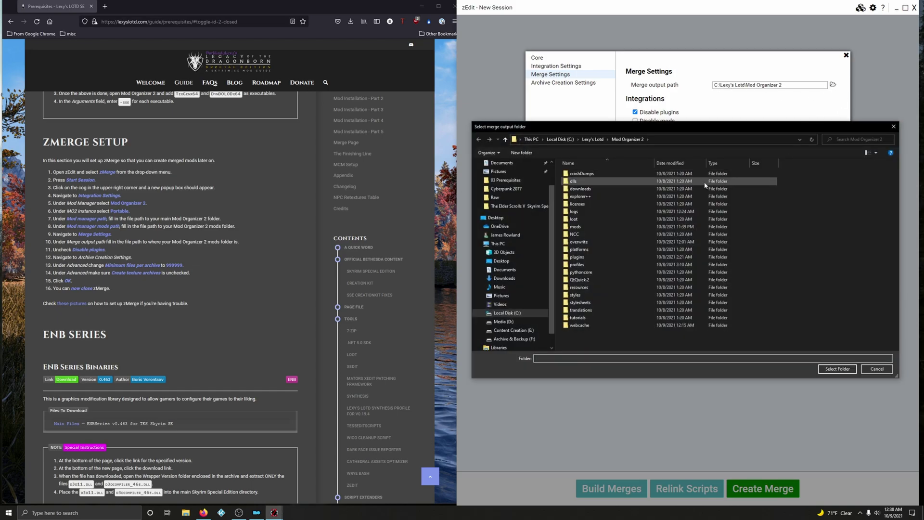
pyautogui.doubleClick(577, 226)
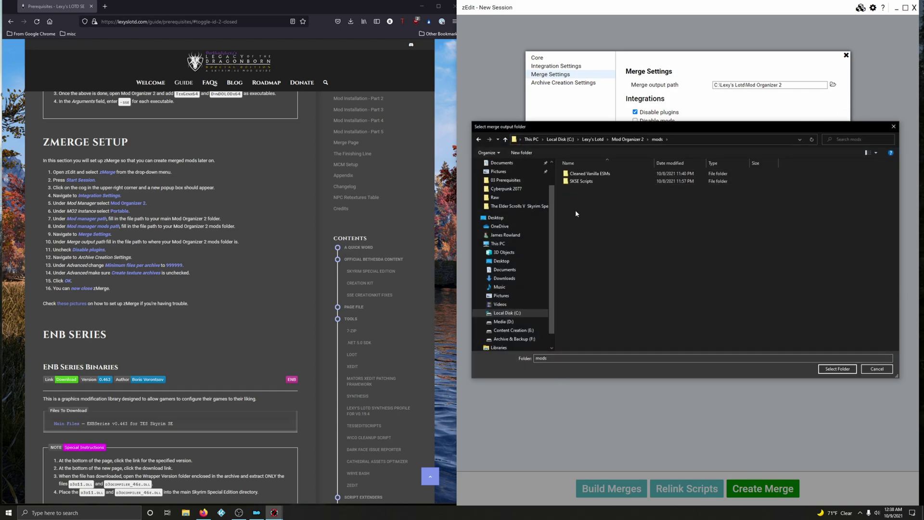
pyautogui.click(837, 369)
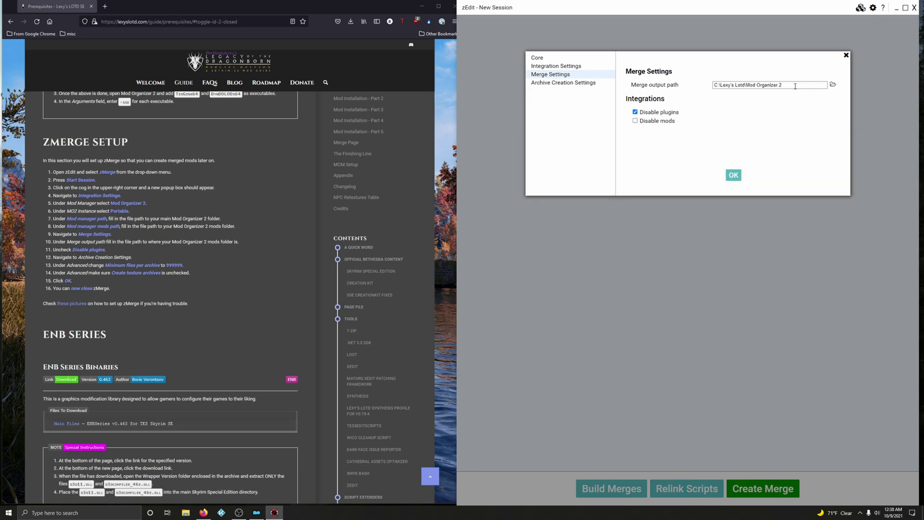
pyautogui.moveTo(795, 86); pyautogui.dragTo(697, 89)
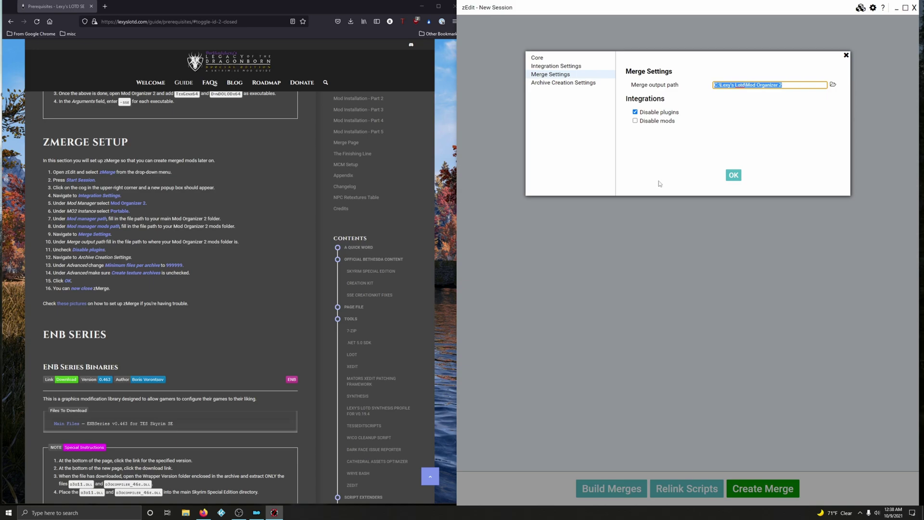
pyautogui.hotkey('ctrl', 'v')
pyautogui.click(635, 112)
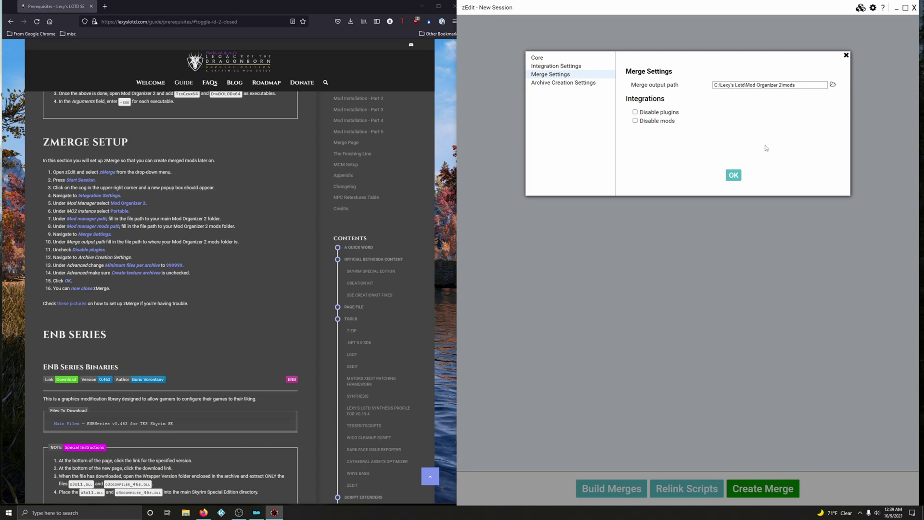
pyautogui.click(585, 84)
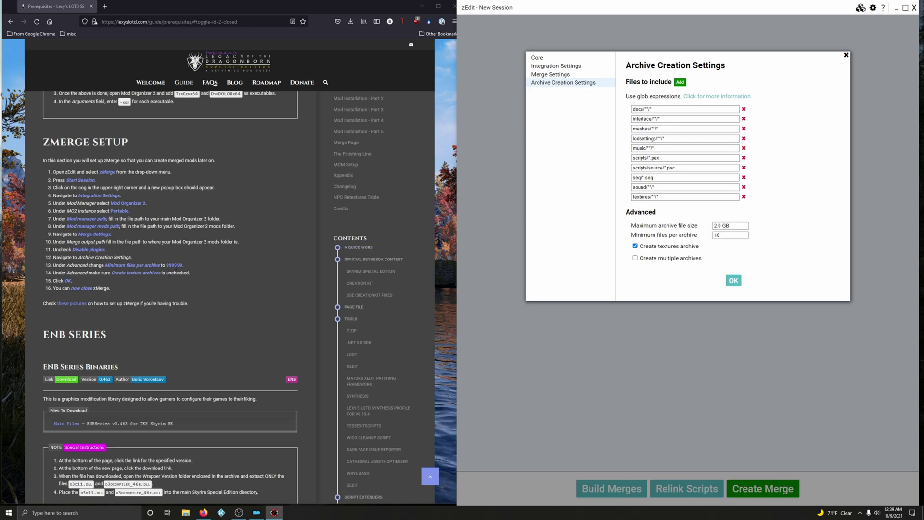
# Set Minimum files per archive to 999999, uncheck Create textures archive, and confirm with OK.
pyautogui.hotkey('alt', 'Tab')
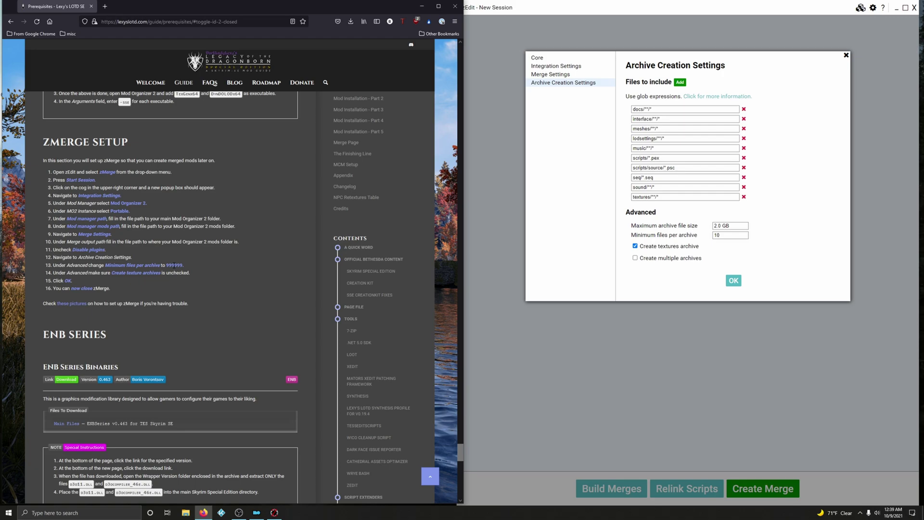
pyautogui.click(634, 238)
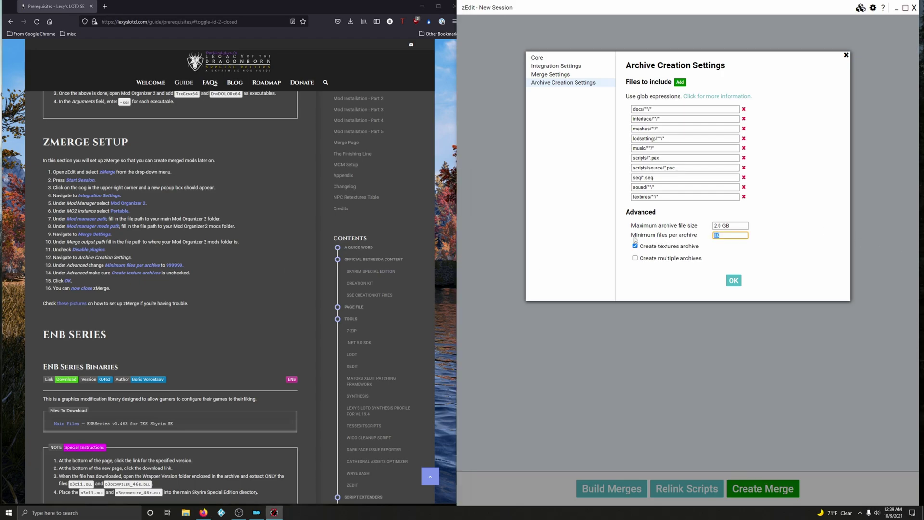
pyautogui.write('999999')
pyautogui.click(644, 248)
pyautogui.click(733, 280)
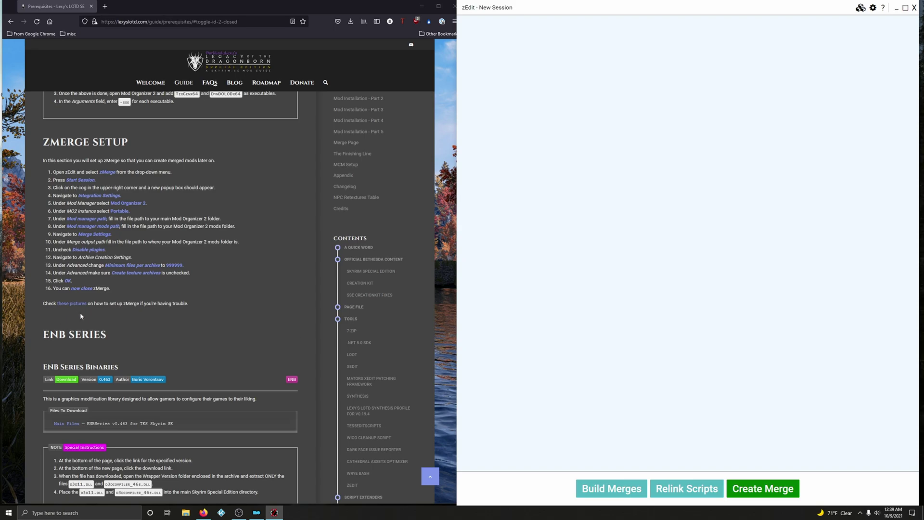
pyautogui.click(70, 304)
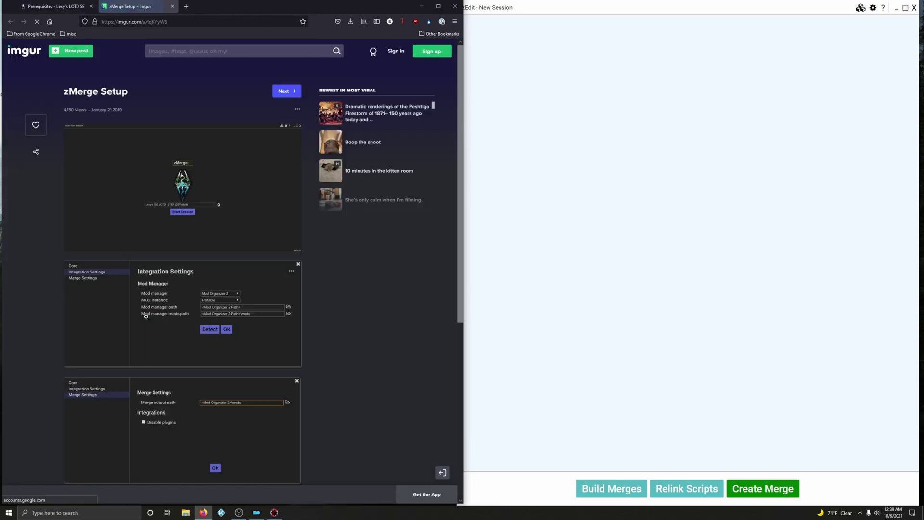
pyautogui.scroll(-6, 160, 315)
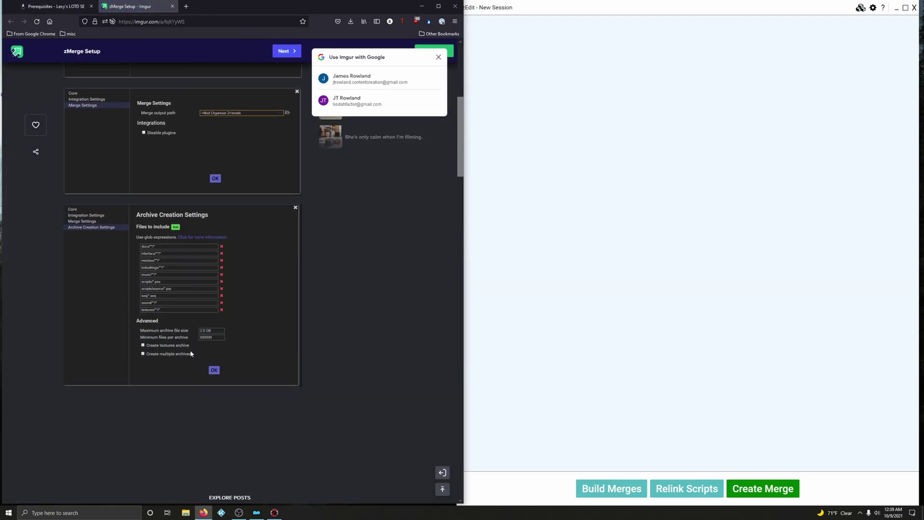
pyautogui.scroll(5, 189, 350)
pyautogui.click(172, 7)
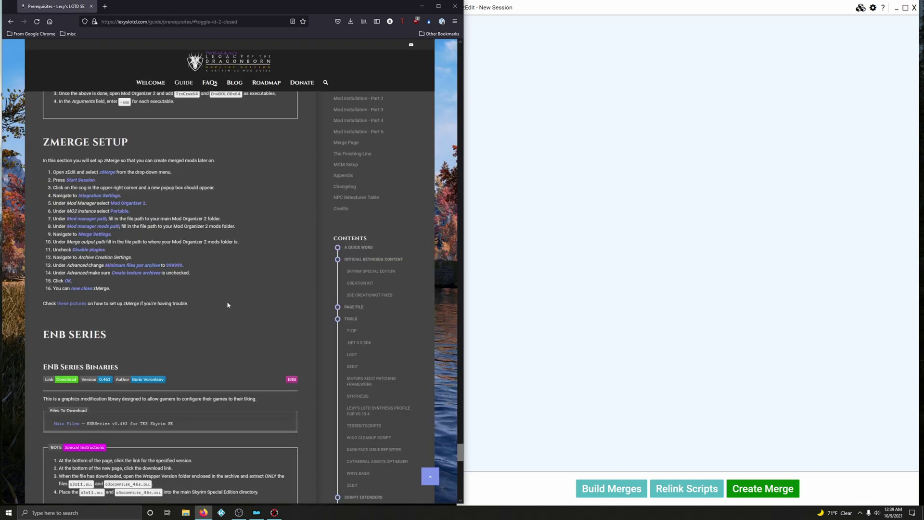
pyautogui.scroll(-5, 228, 305)
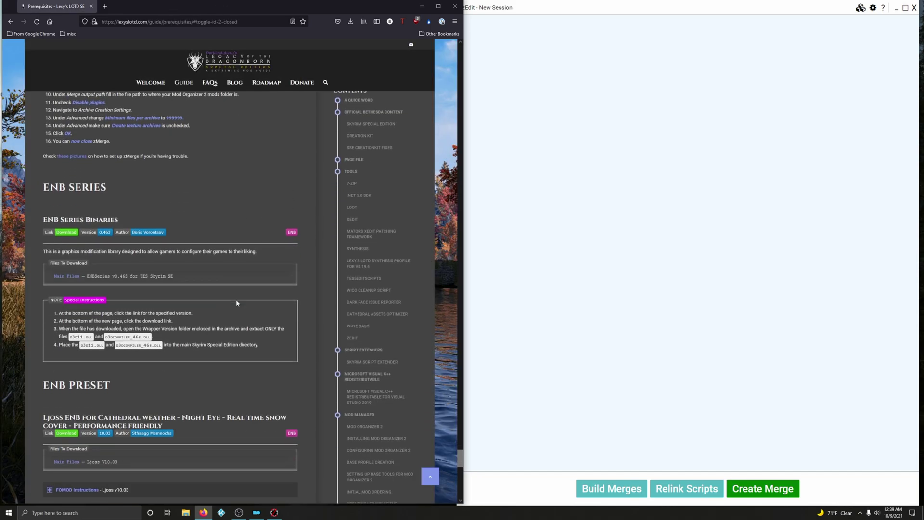
pyautogui.scroll(1, 227, 306)
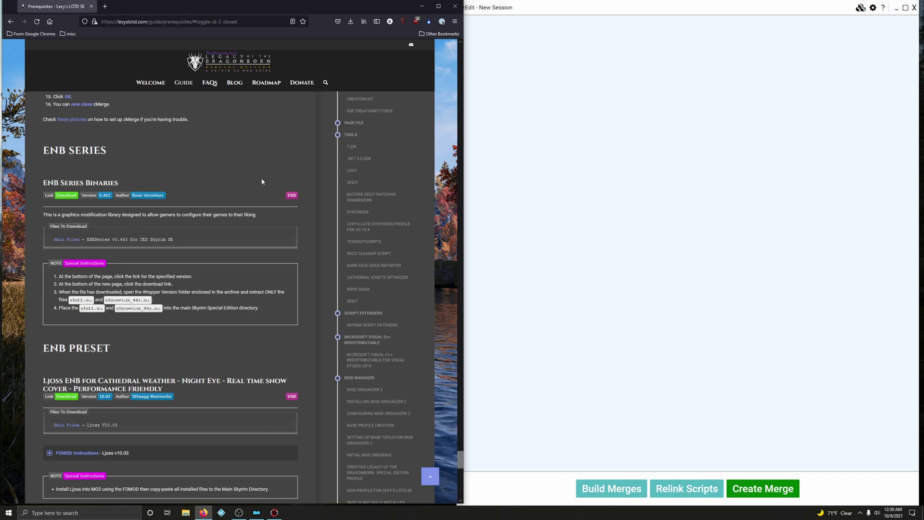
pyautogui.click(667, 5)
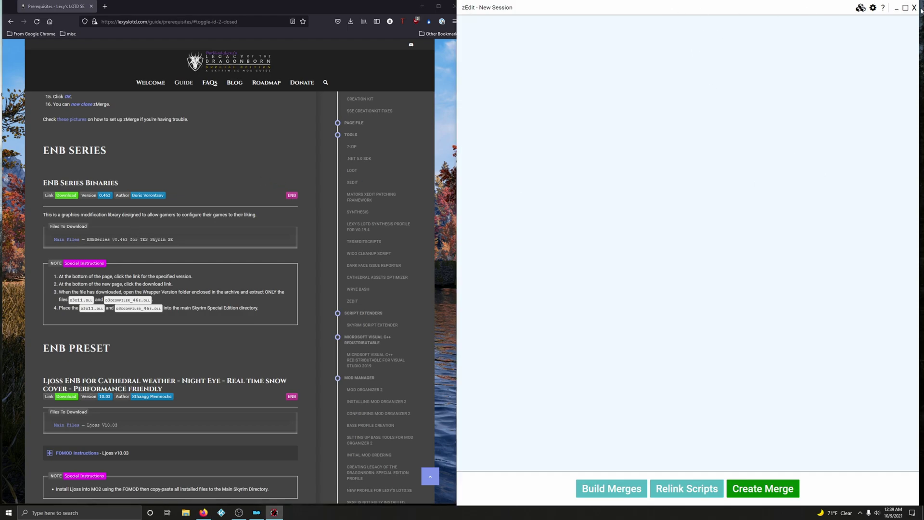